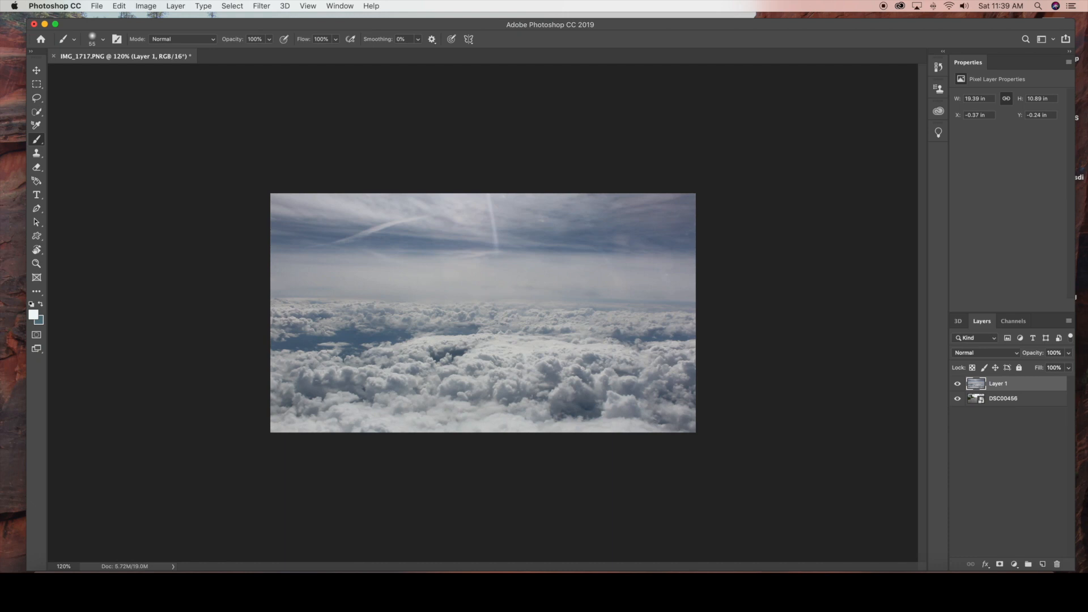
Hide and show the cloud layer to view the boardwalk photo underneath it.
{"action": "left_click", "coordinate": [958, 385]}
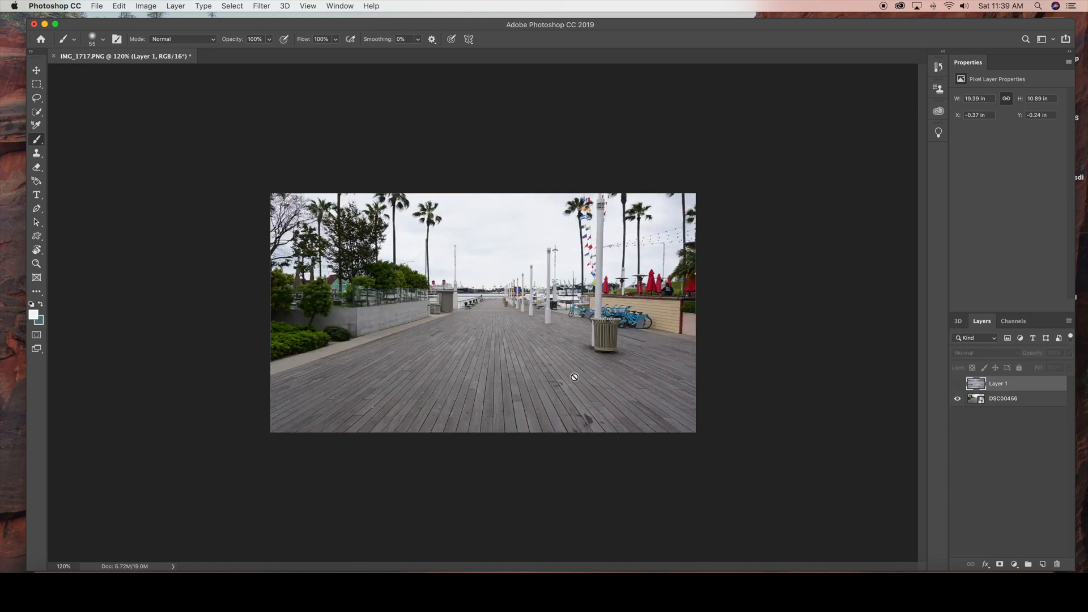
{"action": "left_click", "coordinate": [957, 384]}
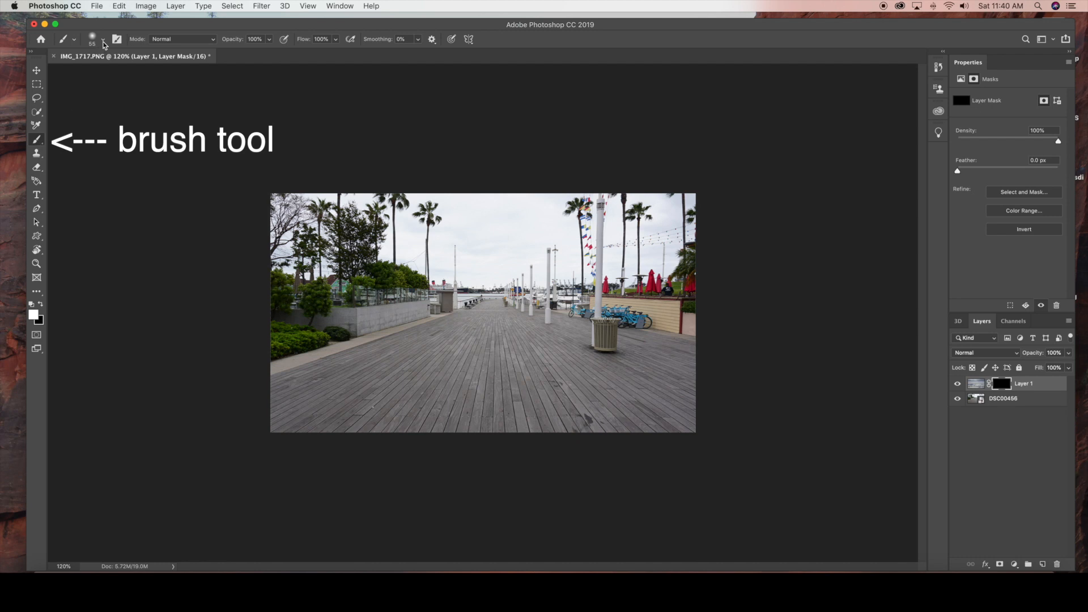
Paint white on Layer 1's mask with the 55 px Hard Round brush to reveal clouds over the sky and trees.
{"action": "left_click", "coordinate": [103, 40]}
{"action": "left_click", "coordinate": [234, 154]}
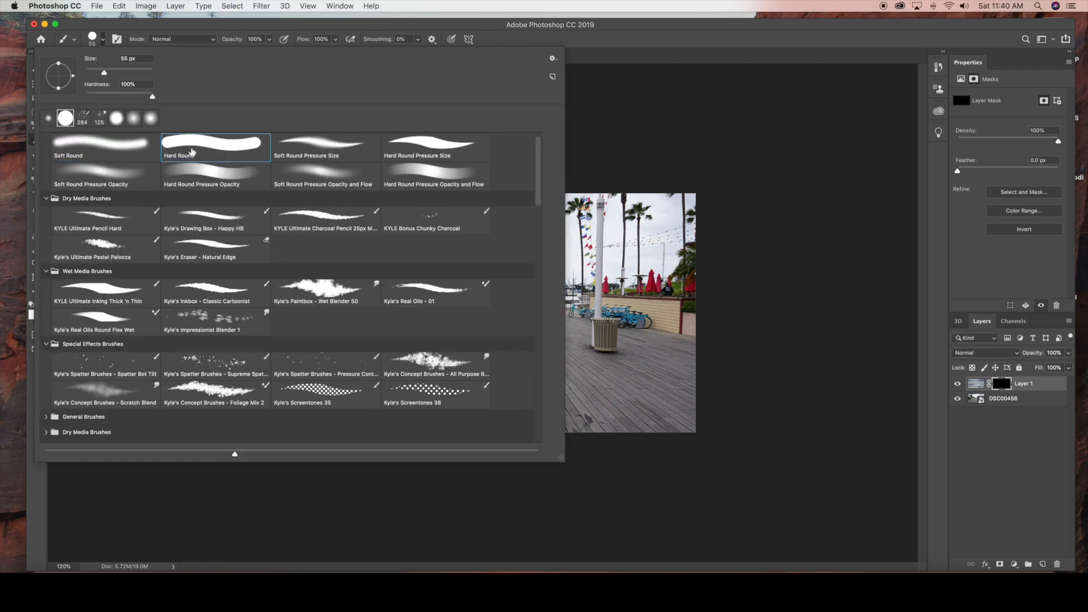
{"action": "scroll", "coordinate": [191, 152], "scroll_direction": "down", "scroll_amount": 2}
{"action": "left_click", "coordinate": [104, 40]}
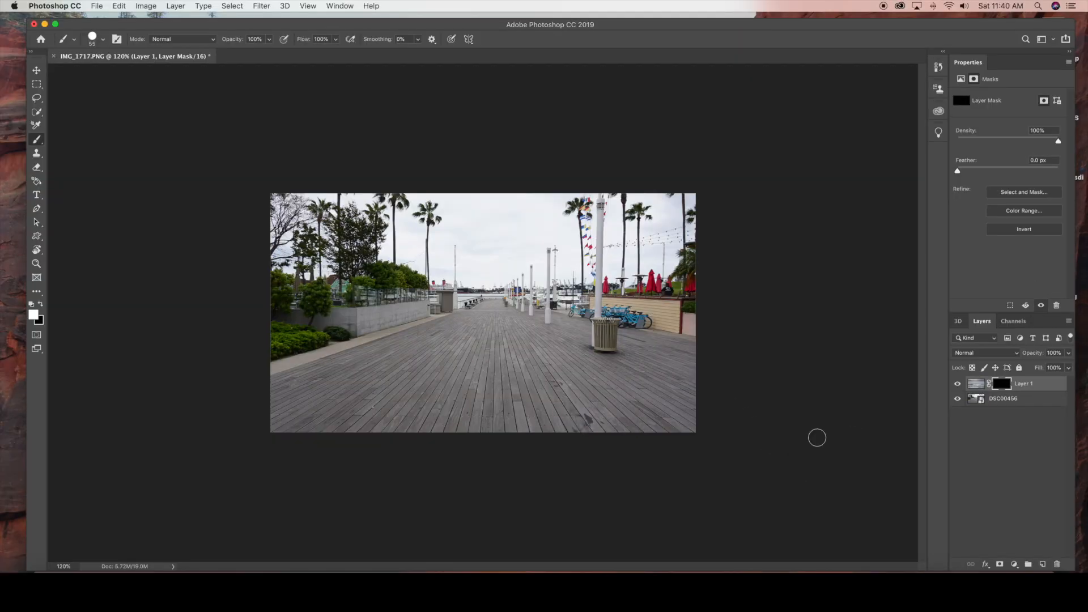
{"action": "mouse_move", "coordinate": [257, 195]}
{"action": "left_mouse_down"}
{"action": "mouse_move", "coordinate": [613, 190]}
{"action": "mouse_move", "coordinate": [698, 196]}
{"action": "mouse_move", "coordinate": [318, 211]}
{"action": "mouse_move", "coordinate": [743, 209]}
{"action": "mouse_move", "coordinate": [278, 216]}
{"action": "mouse_move", "coordinate": [764, 224]}
{"action": "mouse_move", "coordinate": [332, 214]}
{"action": "mouse_move", "coordinate": [235, 236]}
{"action": "mouse_move", "coordinate": [301, 228]}
{"action": "mouse_move", "coordinate": [256, 266]}
{"action": "mouse_move", "coordinate": [239, 250]}
{"action": "mouse_move", "coordinate": [284, 276]}
{"action": "mouse_move", "coordinate": [388, 243]}
{"action": "mouse_move", "coordinate": [275, 286]}
{"action": "mouse_move", "coordinate": [329, 297]}
{"action": "mouse_move", "coordinate": [272, 323]}
{"action": "mouse_move", "coordinate": [391, 257]}
{"action": "mouse_move", "coordinate": [277, 303]}
{"action": "mouse_move", "coordinate": [363, 261]}
{"action": "left_mouse_up"}
{"action": "mouse_move", "coordinate": [441, 243]}
{"action": "left_mouse_down"}
{"action": "mouse_move", "coordinate": [677, 261]}
{"action": "mouse_move", "coordinate": [487, 247]}
{"action": "left_mouse_up"}
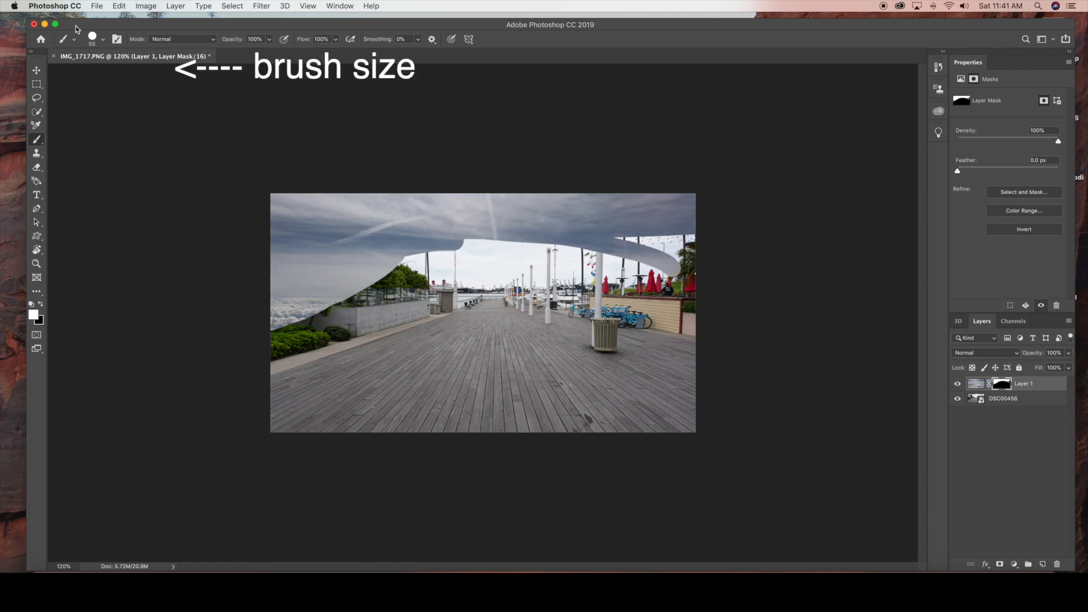
Enlarge the brush to 114 px and paint clouds over everything still surrounding the wooden boardwalk.
{"action": "left_click", "coordinate": [103, 41]}
{"action": "left_click_drag", "start_coordinate": [108, 70], "coordinate": [123, 70]}
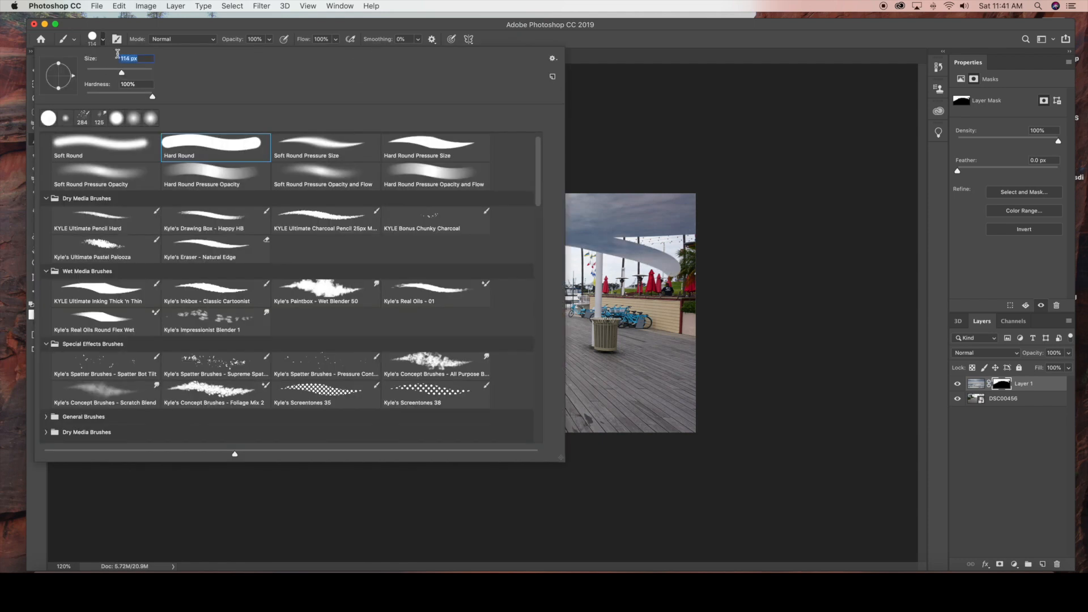
{"action": "left_click", "coordinate": [102, 40]}
{"action": "mouse_move", "coordinate": [538, 235]}
{"action": "left_mouse_down"}
{"action": "mouse_move", "coordinate": [494, 240]}
{"action": "mouse_move", "coordinate": [740, 251]}
{"action": "mouse_move", "coordinate": [569, 258]}
{"action": "mouse_move", "coordinate": [658, 272]}
{"action": "mouse_move", "coordinate": [514, 287]}
{"action": "mouse_move", "coordinate": [567, 261]}
{"action": "mouse_move", "coordinate": [687, 328]}
{"action": "mouse_move", "coordinate": [333, 280]}
{"action": "mouse_move", "coordinate": [231, 357]}
{"action": "mouse_move", "coordinate": [484, 292]}
{"action": "mouse_move", "coordinate": [479, 284]}
{"action": "mouse_move", "coordinate": [521, 312]}
{"action": "mouse_move", "coordinate": [570, 270]}
{"action": "left_mouse_up"}
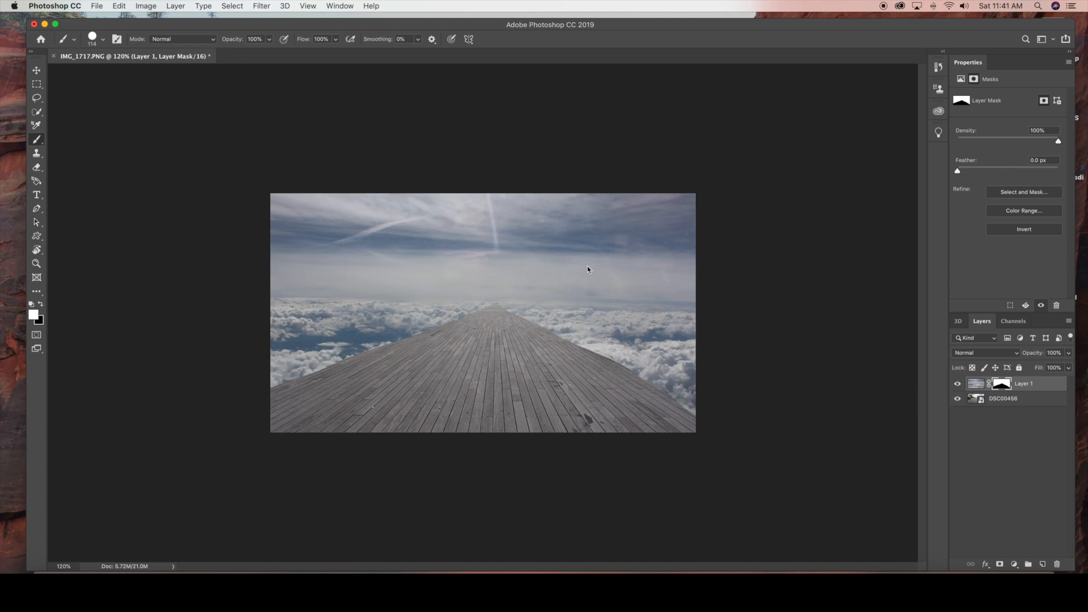
Soften both boardwalk edges on the layer mask with a smaller Soft Round brush at 90% opacity.
{"action": "left_click", "coordinate": [103, 39]}
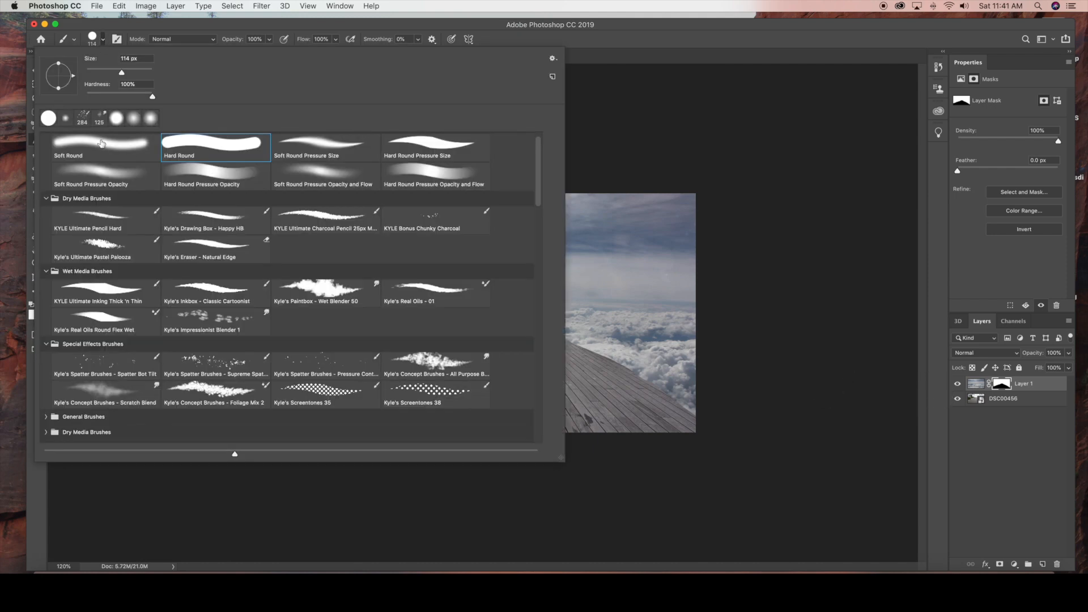
{"action": "left_click", "coordinate": [91, 153]}
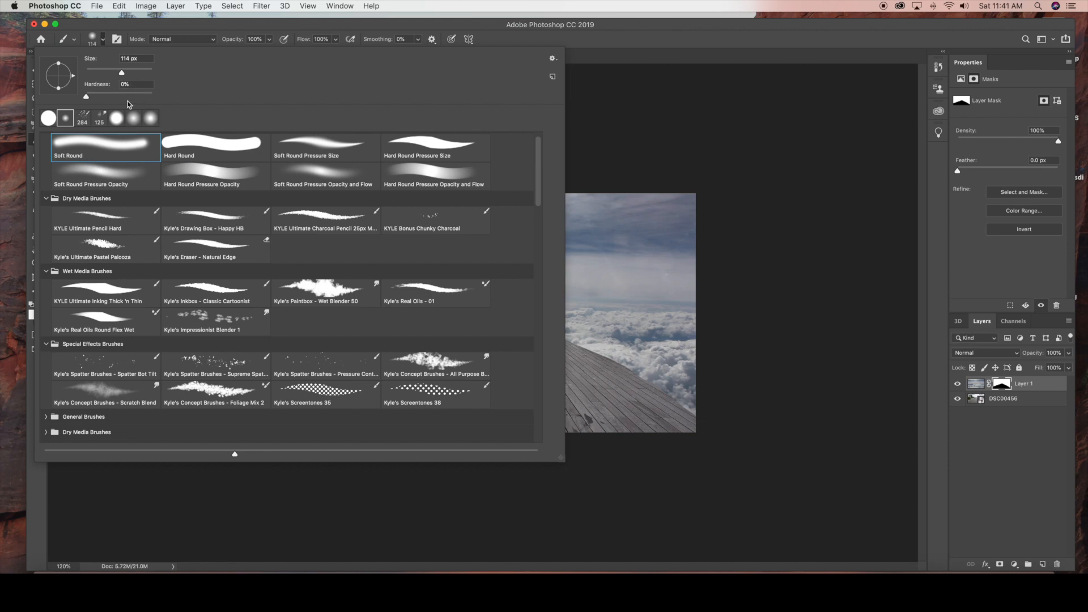
{"action": "left_click_drag", "start_coordinate": [121, 75], "coordinate": [99, 76]}
{"action": "left_click", "coordinate": [103, 47]}
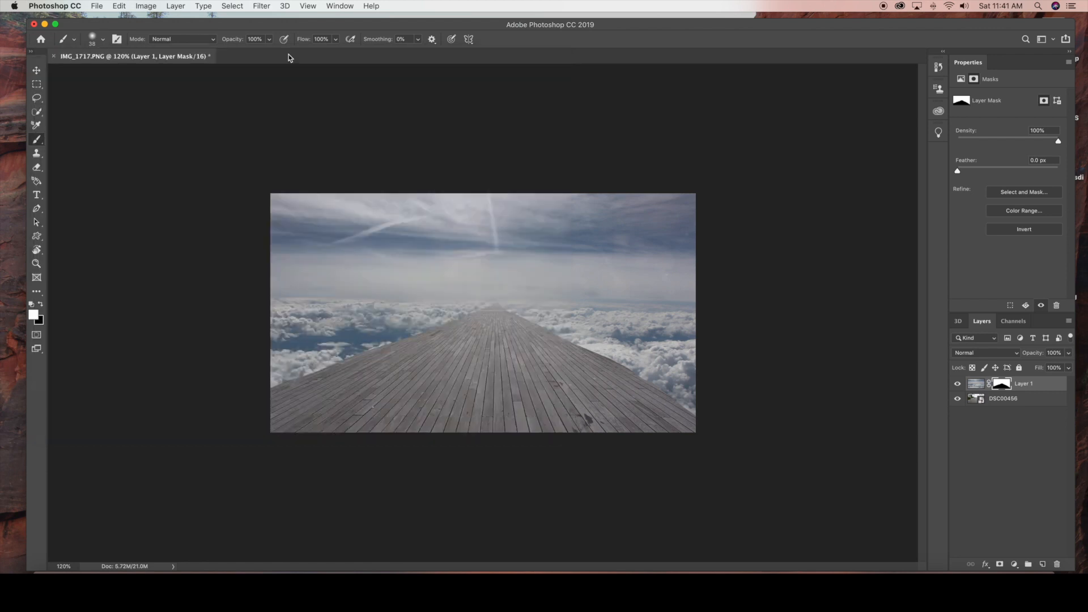
{"action": "left_click", "coordinate": [269, 39]}
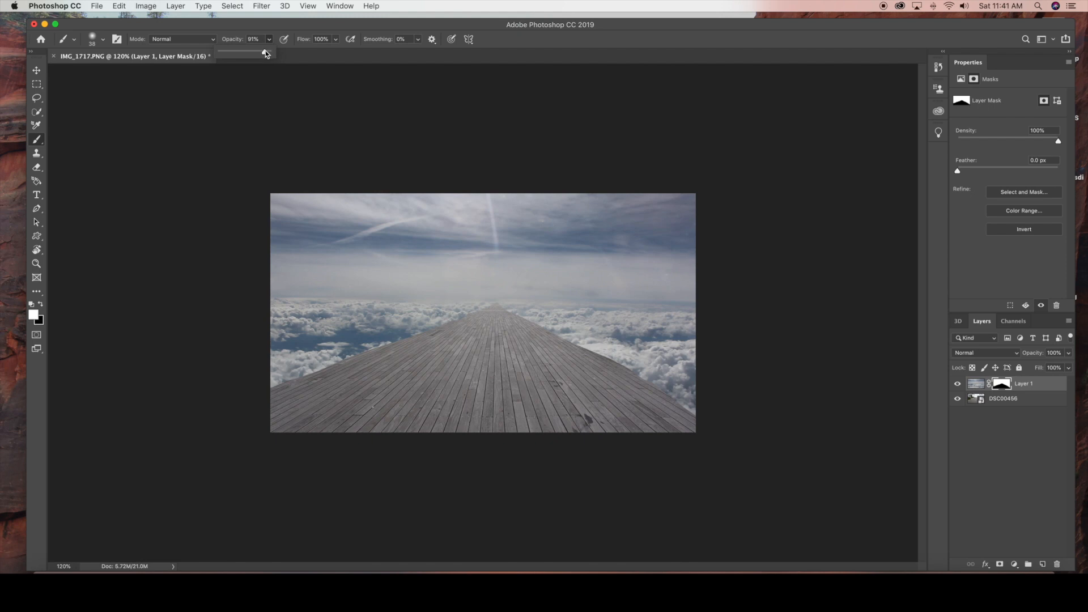
{"action": "left_click", "coordinate": [270, 40]}
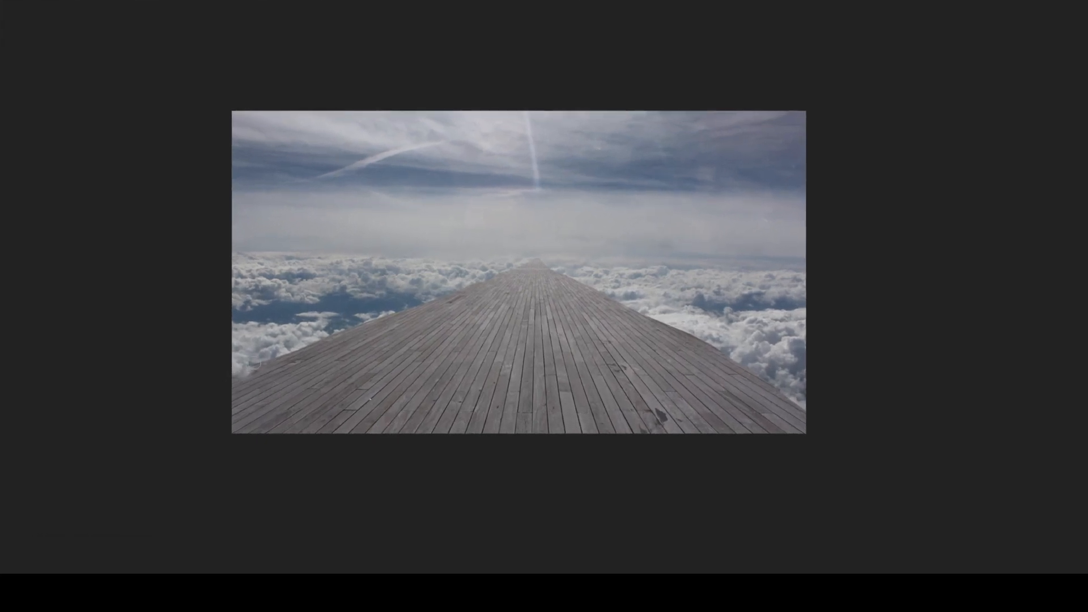
{"action": "left_click_drag", "start_coordinate": [293, 350], "coordinate": [422, 306]}
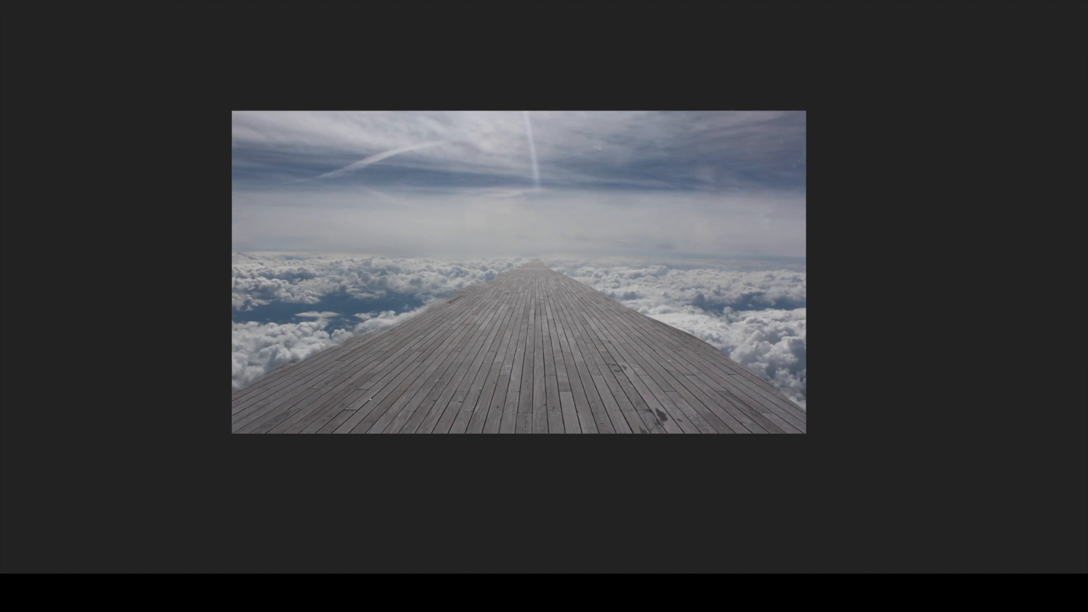
{"action": "mouse_move", "coordinate": [497, 261]}
{"action": "left_mouse_down"}
{"action": "mouse_move", "coordinate": [537, 260]}
{"action": "mouse_move", "coordinate": [645, 322]}
{"action": "mouse_move", "coordinate": [734, 347]}
{"action": "mouse_move", "coordinate": [838, 425]}
{"action": "left_mouse_up"}
Set the brush size to 70 px and blend the clouds further over the boardwalk's two edges and far tip.
{"action": "left_click", "coordinate": [133, 39]}
{"action": "double_click", "coordinate": [483, 274]}
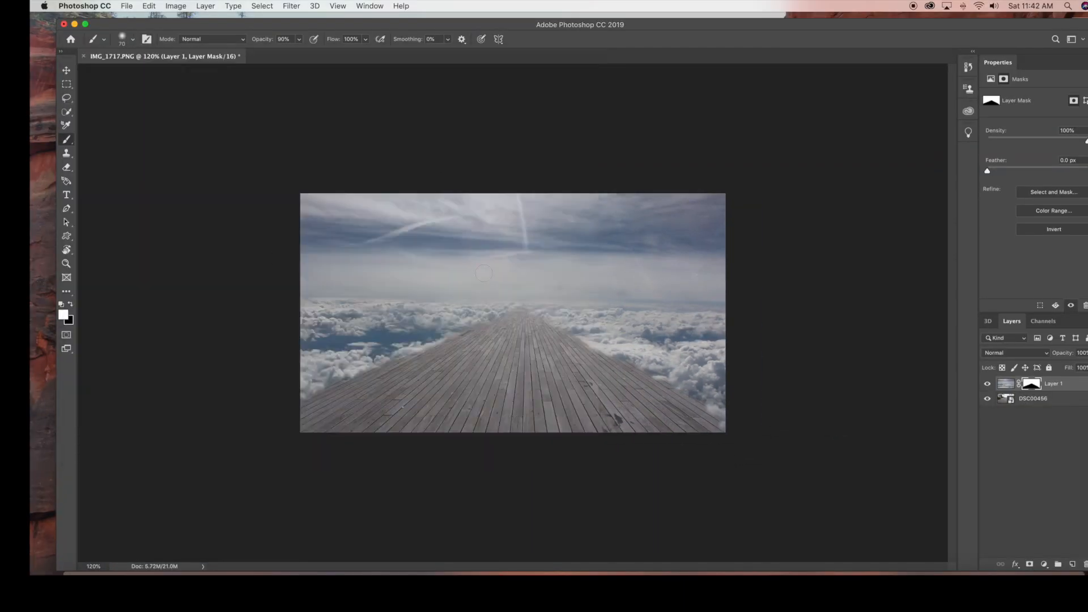
{"action": "left_click_drag", "start_coordinate": [306, 396], "coordinate": [303, 416]}
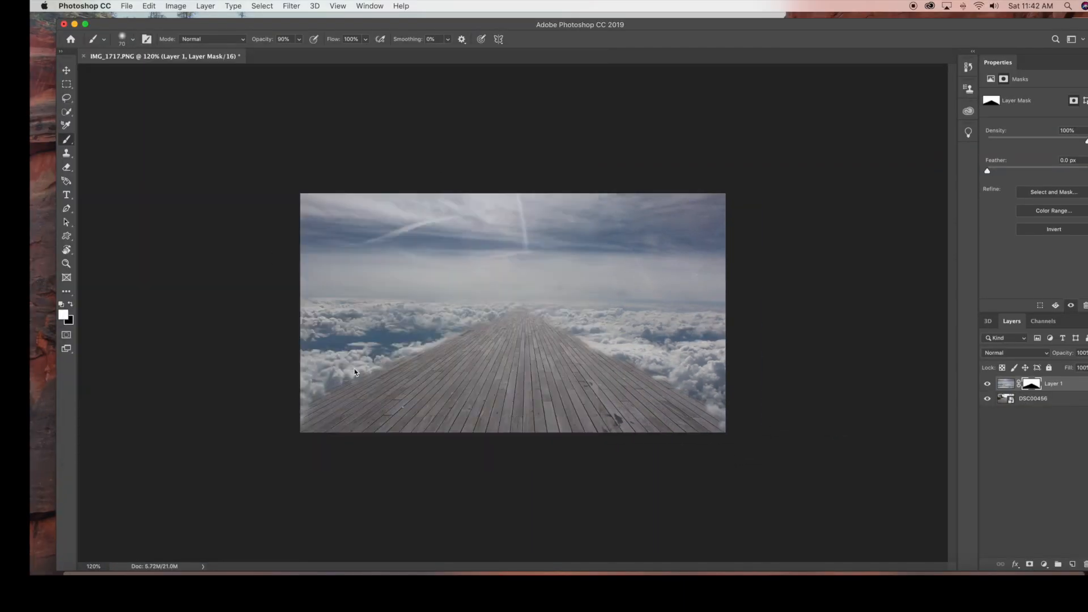
{"action": "left_click_drag", "start_coordinate": [465, 337], "coordinate": [309, 421]}
{"action": "left_click_drag", "start_coordinate": [561, 330], "coordinate": [644, 372]}
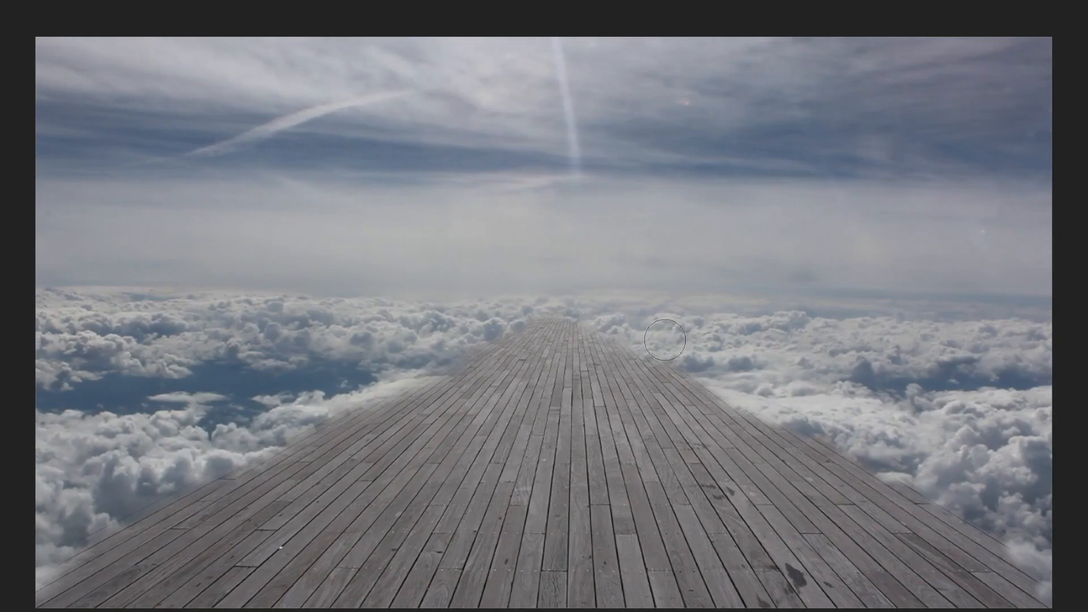
{"action": "mouse_move", "coordinate": [859, 463]}
{"action": "left_mouse_down"}
{"action": "mouse_move", "coordinate": [997, 544]}
{"action": "mouse_move", "coordinate": [1064, 552]}
{"action": "mouse_move", "coordinate": [864, 491]}
{"action": "left_mouse_up"}
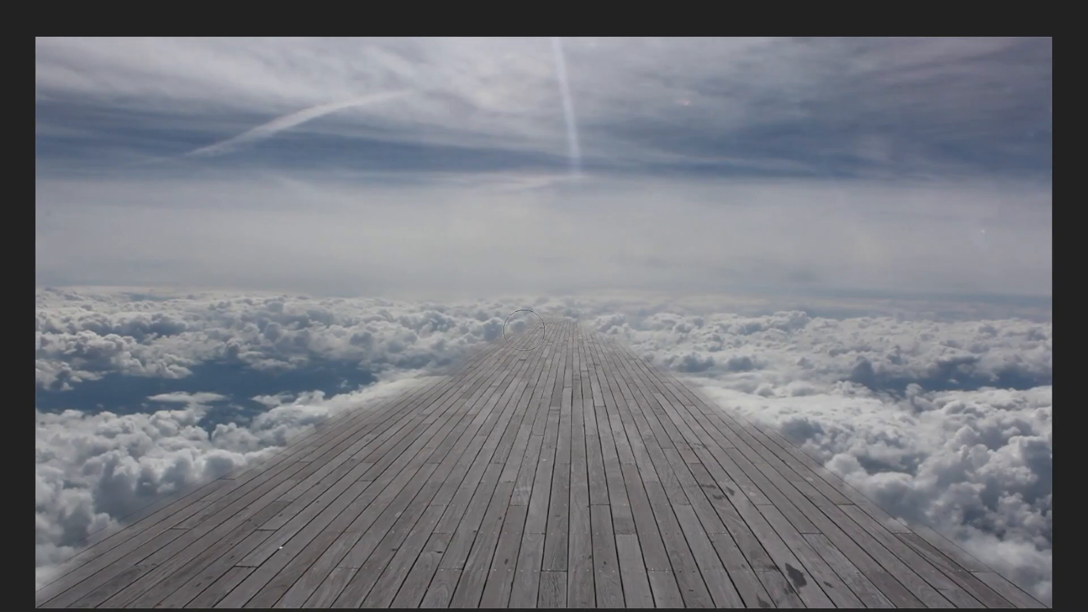
{"action": "left_click_drag", "start_coordinate": [28, 546], "coordinate": [170, 516]}
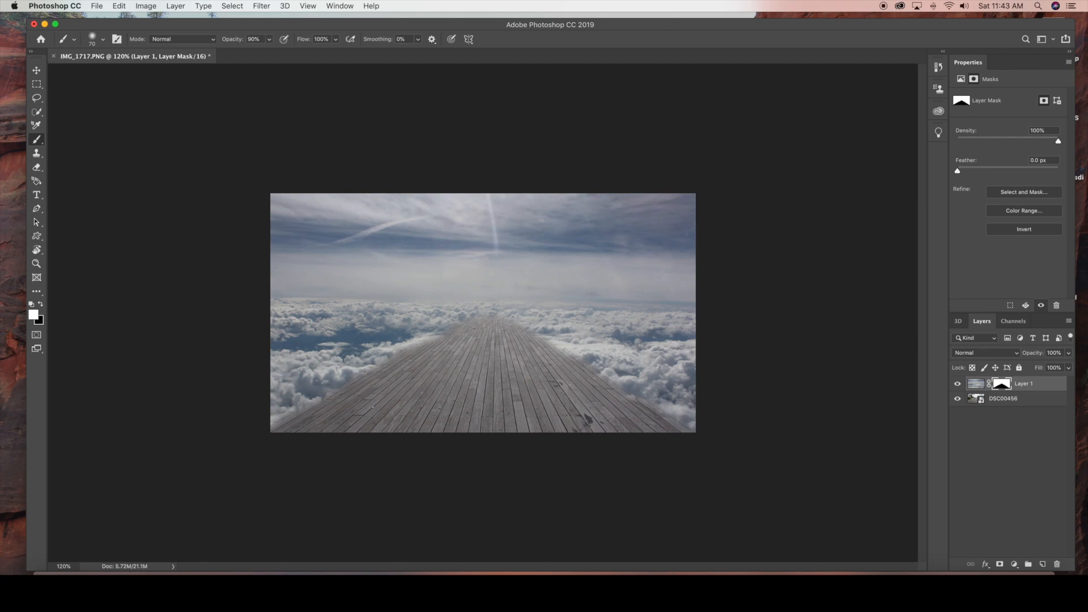
Deselect the layers and set the foreground color to dark blue #4f6276 sampled from the gap in the clouds.
{"action": "left_click", "coordinate": [994, 429]}
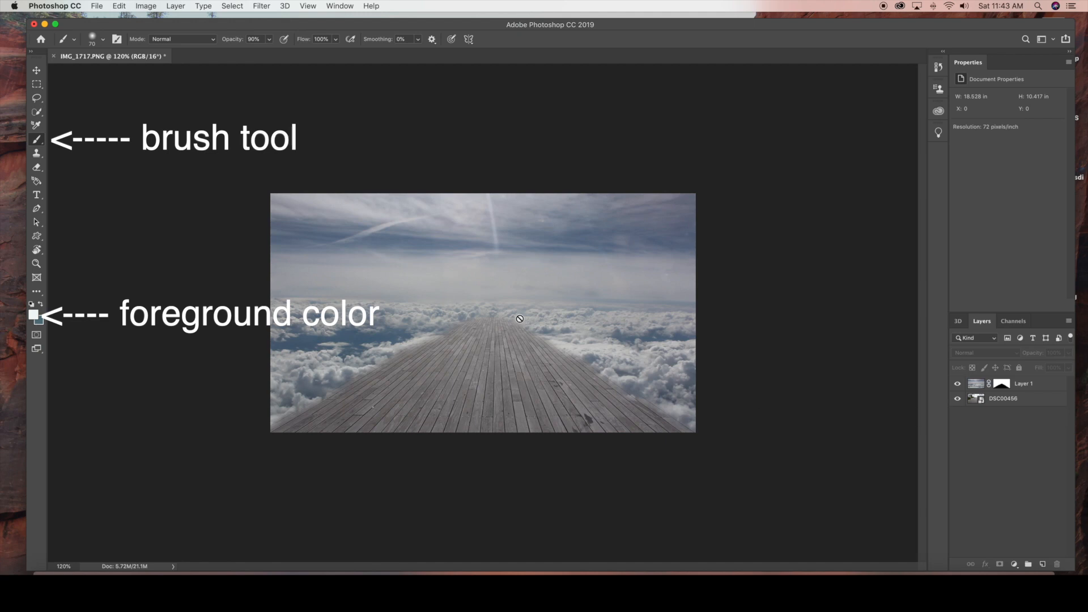
{"action": "left_click", "coordinate": [33, 315]}
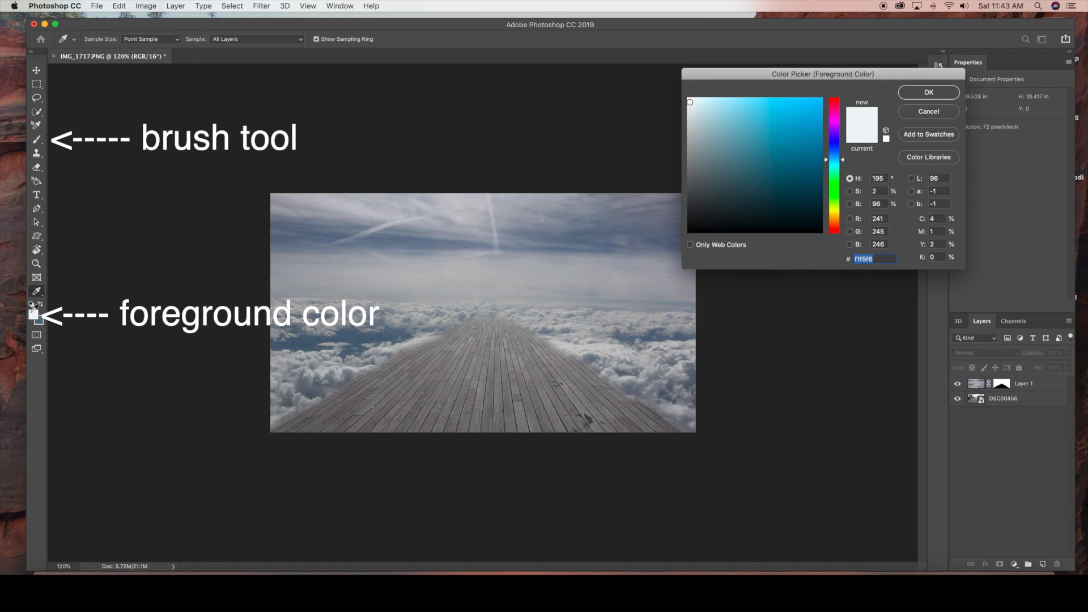
{"action": "left_click", "coordinate": [353, 337]}
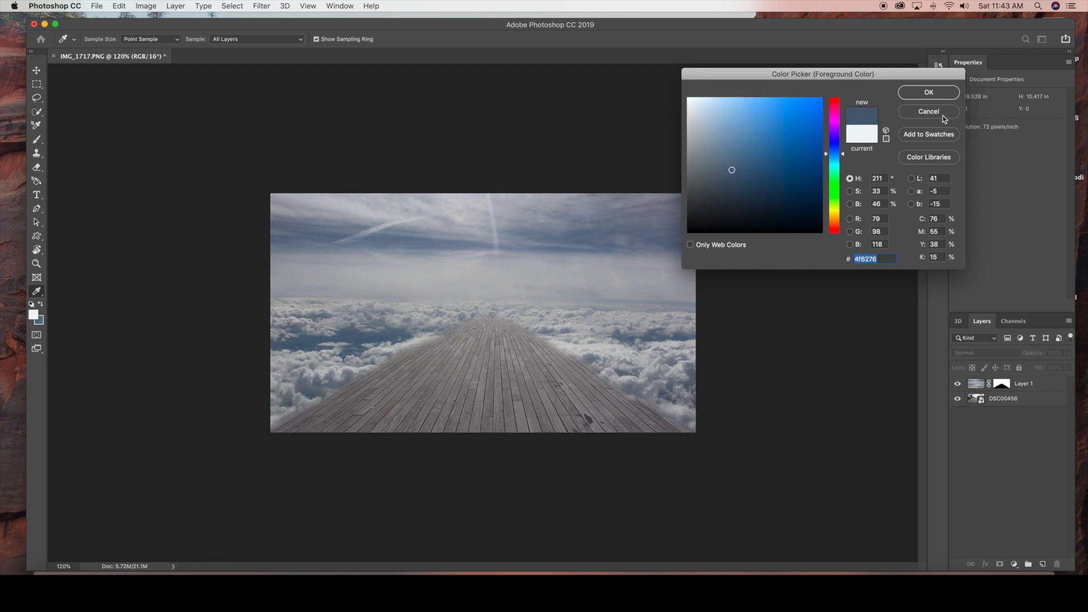
{"action": "left_click", "coordinate": [952, 98]}
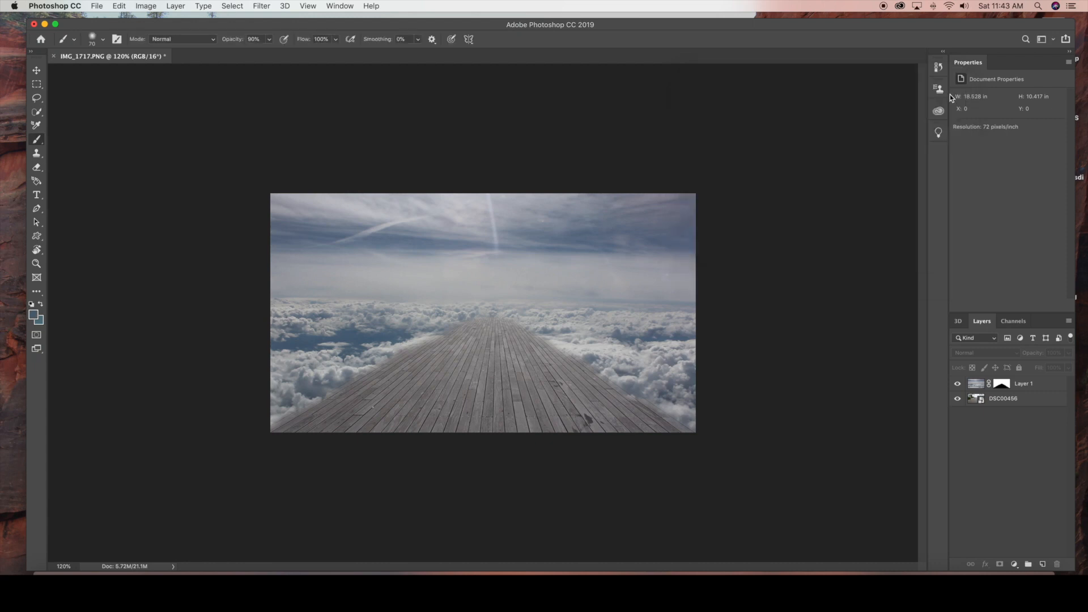
Add a Solid Color fill layer above Layer 1 and set its blend mode to Hue.
{"action": "left_click", "coordinate": [1030, 393]}
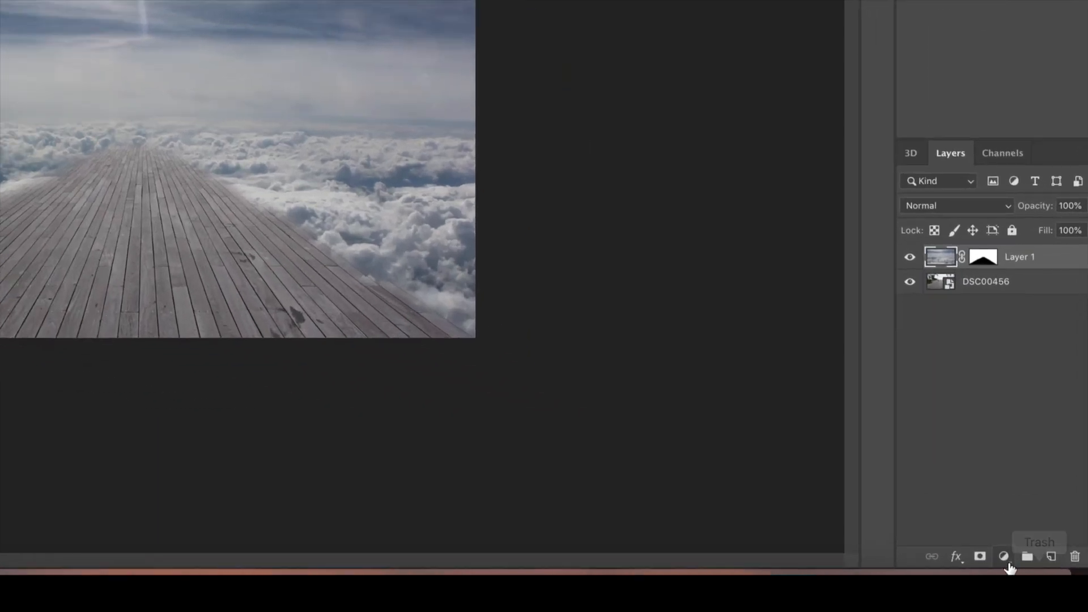
{"action": "left_click", "coordinate": [1013, 564]}
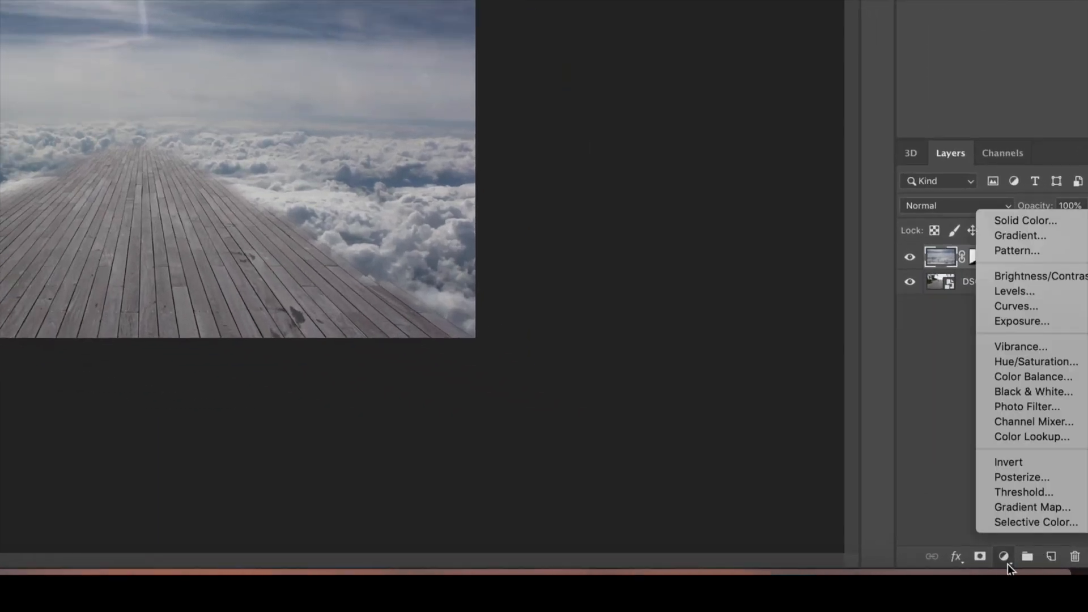
{"action": "left_click", "coordinate": [1035, 220]}
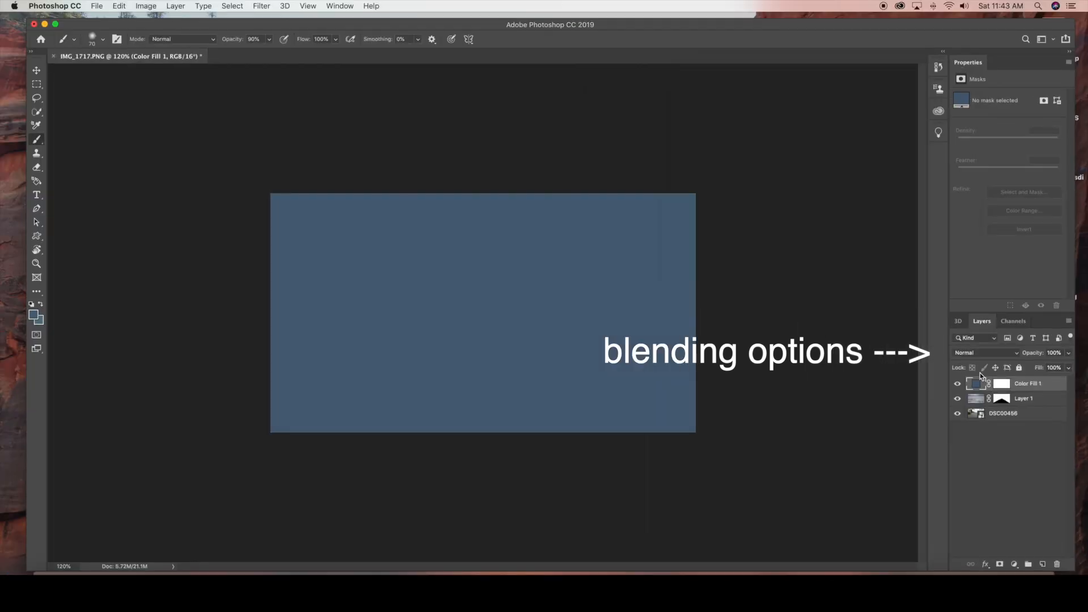
{"action": "left_click", "coordinate": [985, 353]}
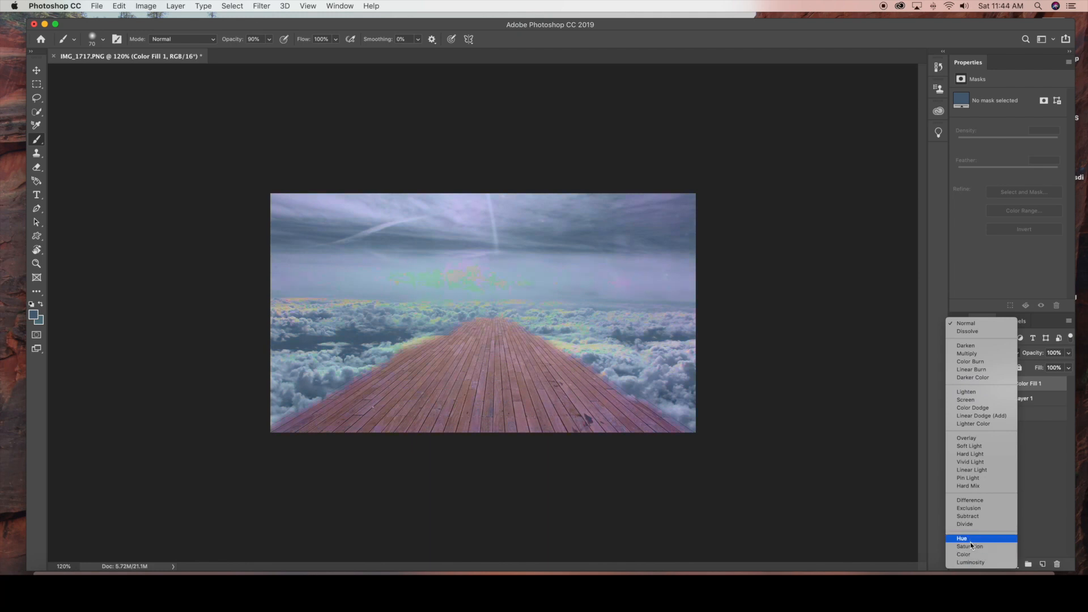
{"action": "left_click", "coordinate": [961, 541]}
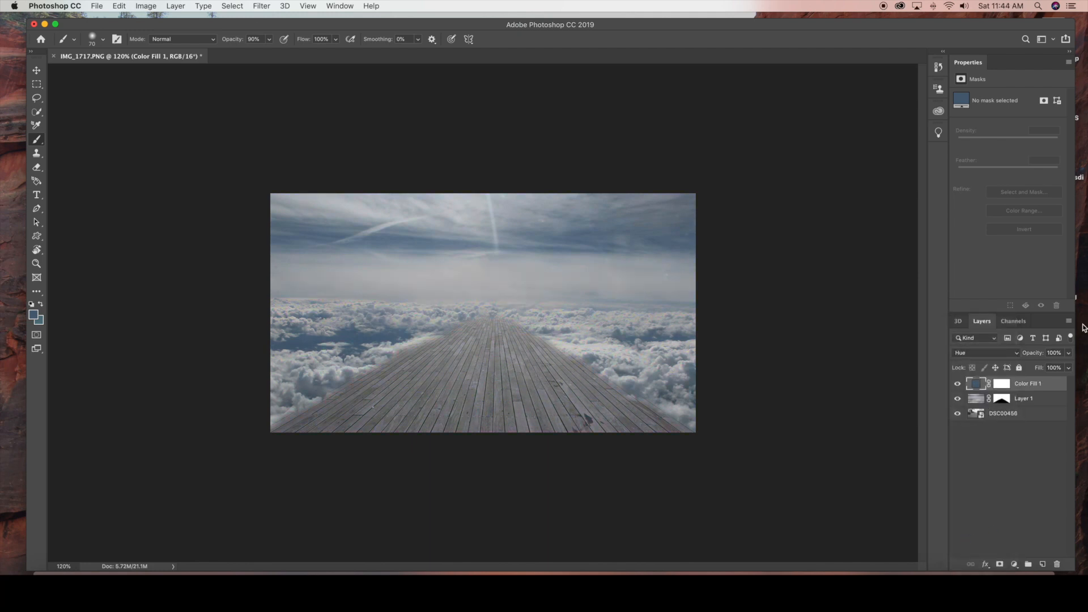
Lower the color fill layer's opacity to 88% and toggle its visibility to compare the effect.
{"action": "left_click_drag", "start_coordinate": [794, 24], "coordinate": [794, 21]}
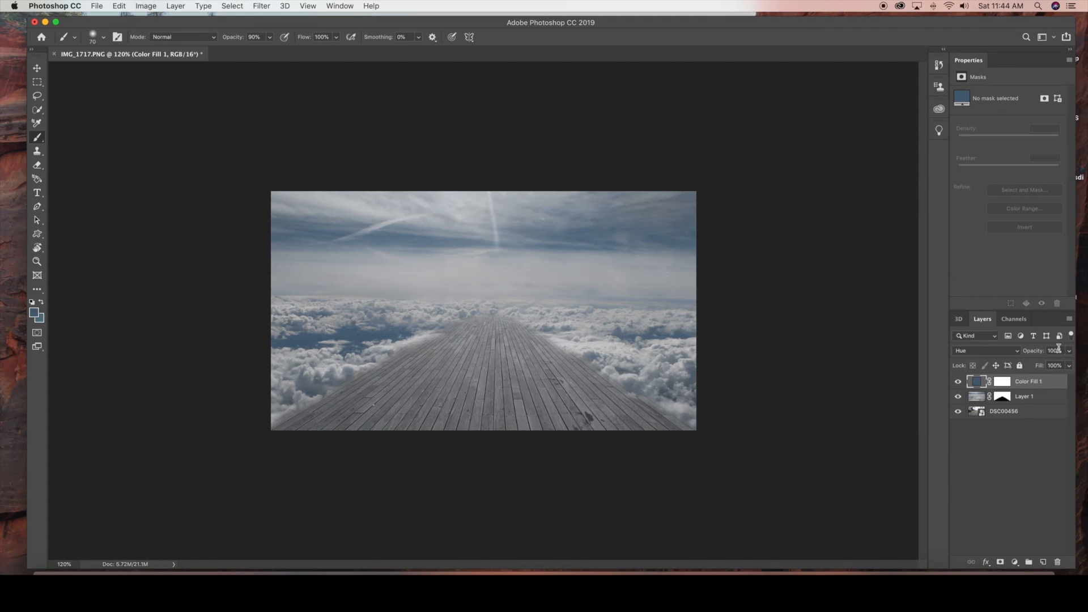
{"action": "mouse_move", "coordinate": [1069, 355]}
{"action": "left_mouse_down"}
{"action": "mouse_move", "coordinate": [1061, 368]}
{"action": "mouse_move", "coordinate": [1067, 362]}
{"action": "left_mouse_up"}
{"action": "left_click", "coordinate": [957, 382]}
{"action": "left_click", "coordinate": [958, 383]}
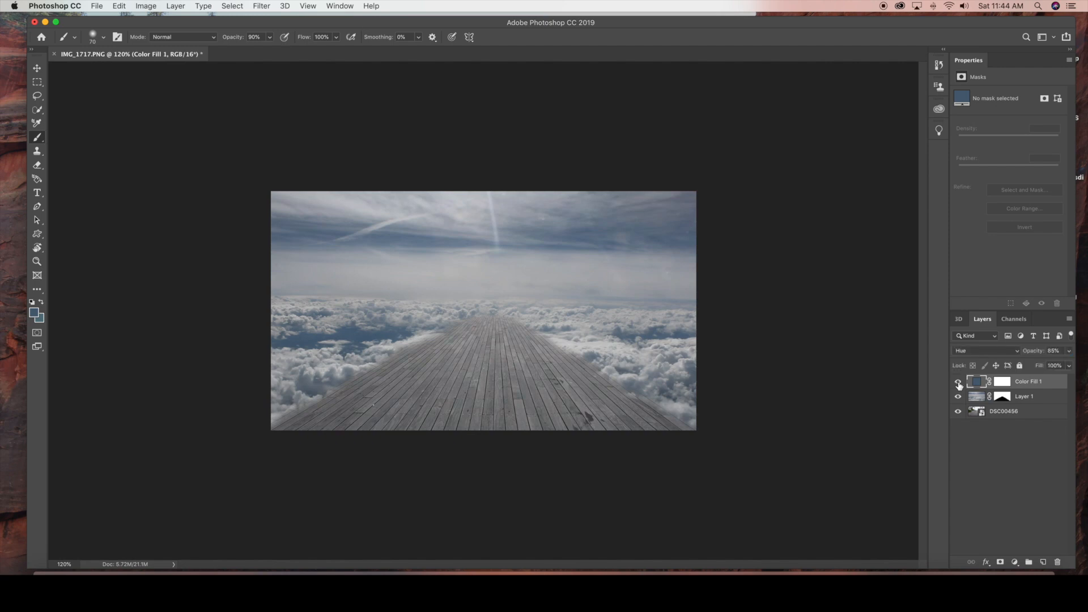